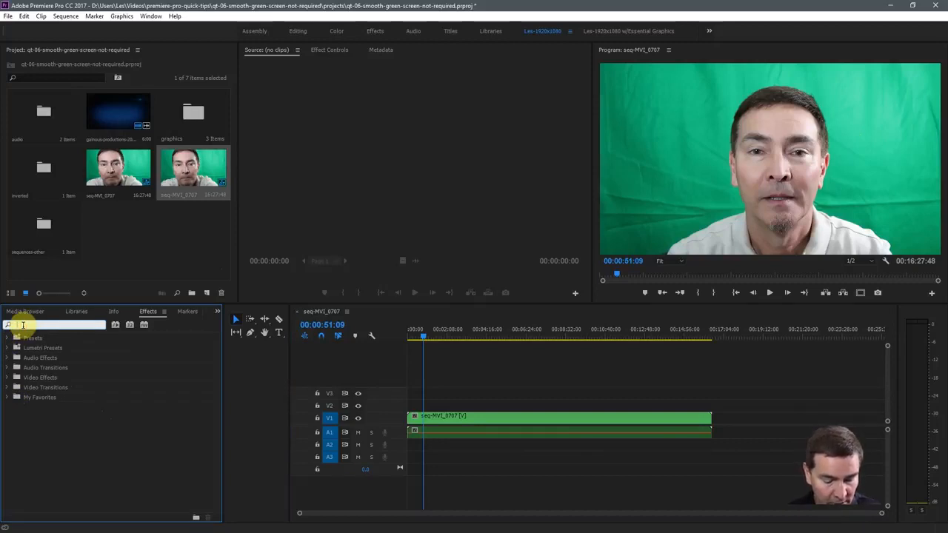
Find the Ultra Key effect and apply it to the seq-MVI_0707 clip on V1
text(ultrak)
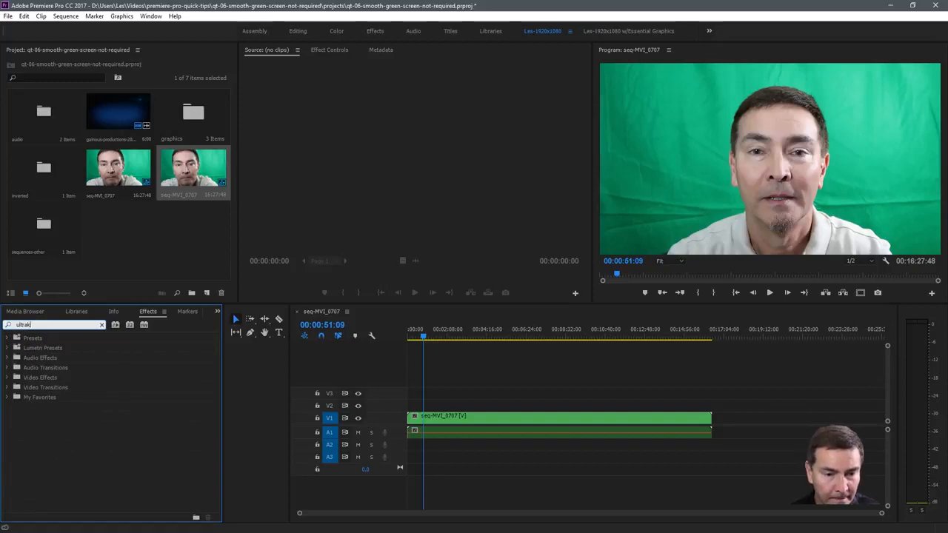
key(BackSpace)
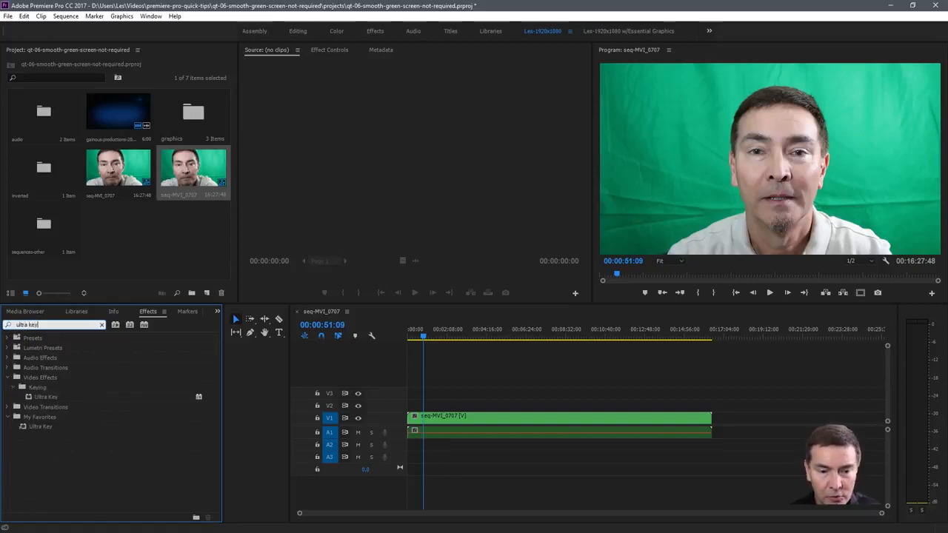
click(43, 396)
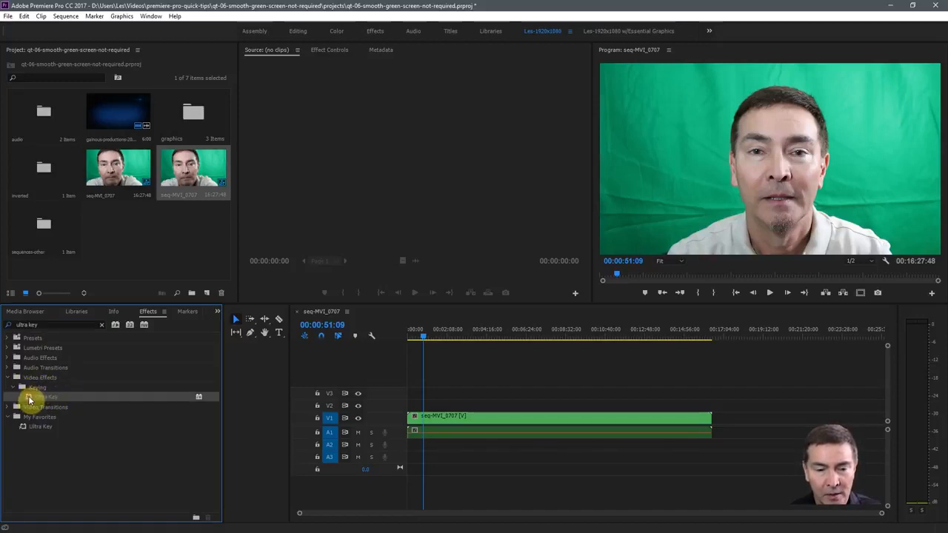
drag(30, 400, 488, 419)
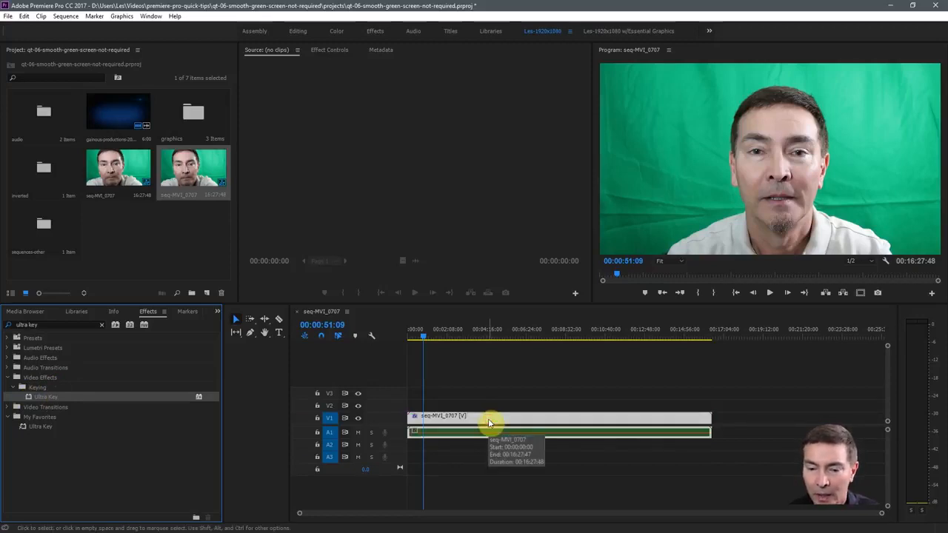
Sample the green backdrop beside the presenter as the Ultra Key's key color
click(327, 51)
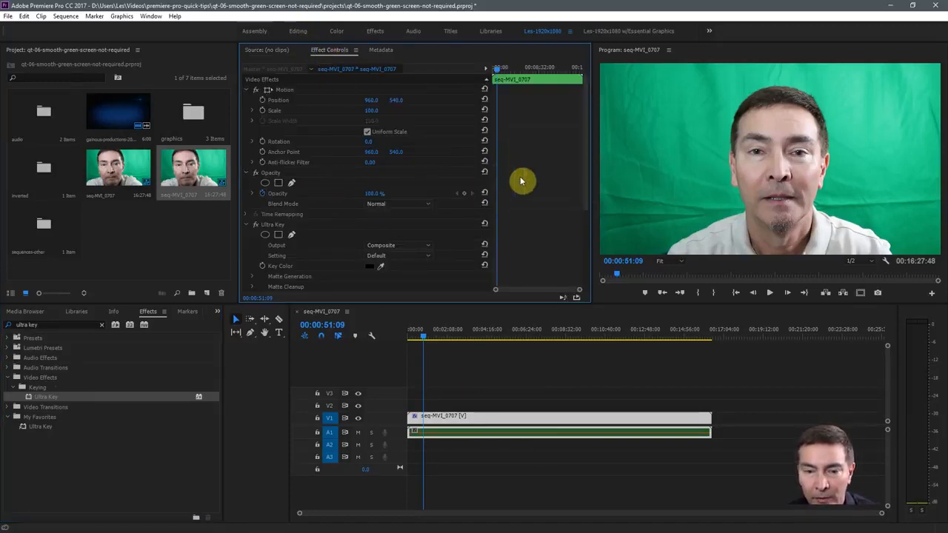
scroll(519, 180, down, 3)
scroll(521, 180, down, 2)
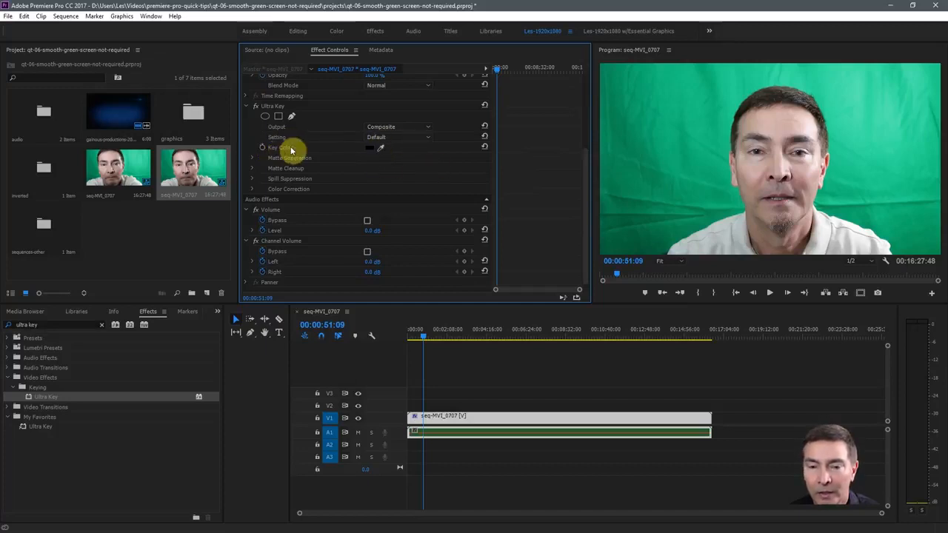
click(381, 149)
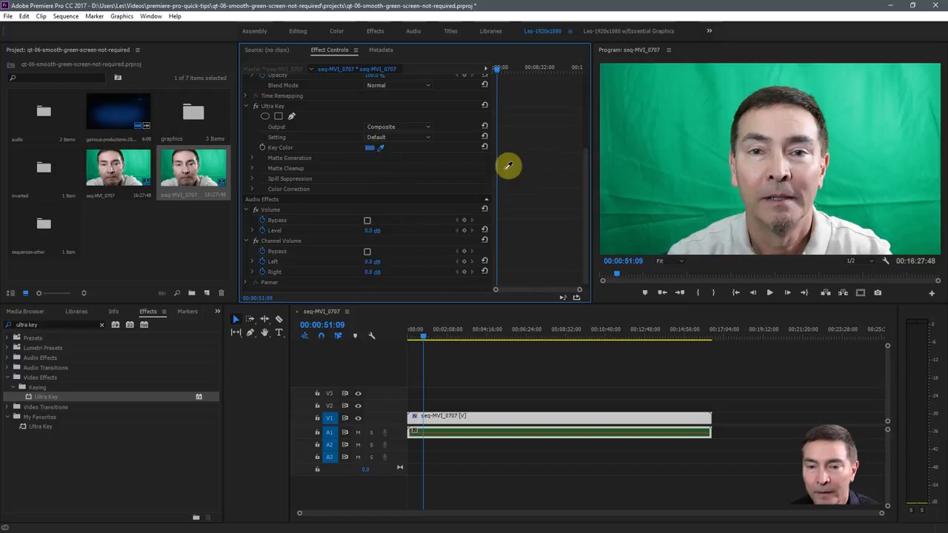
click(692, 177)
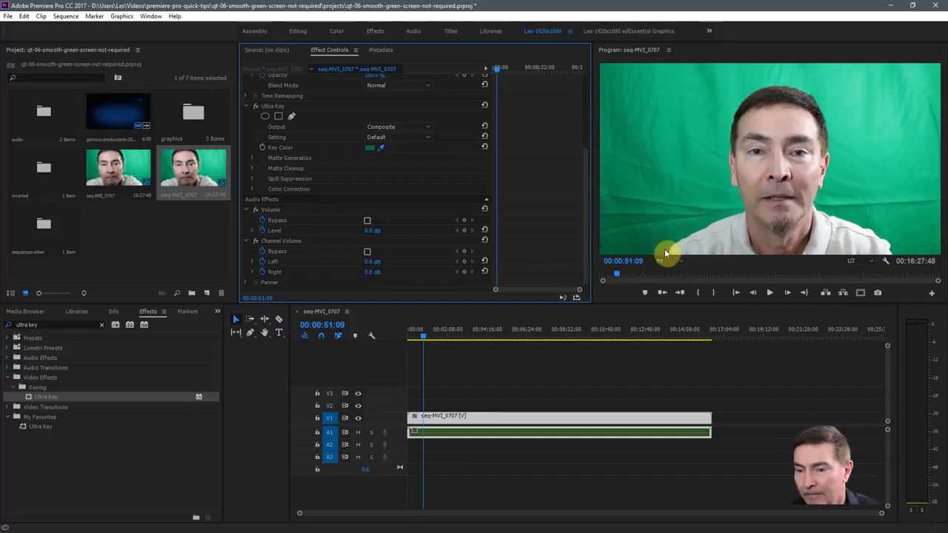
click(665, 248)
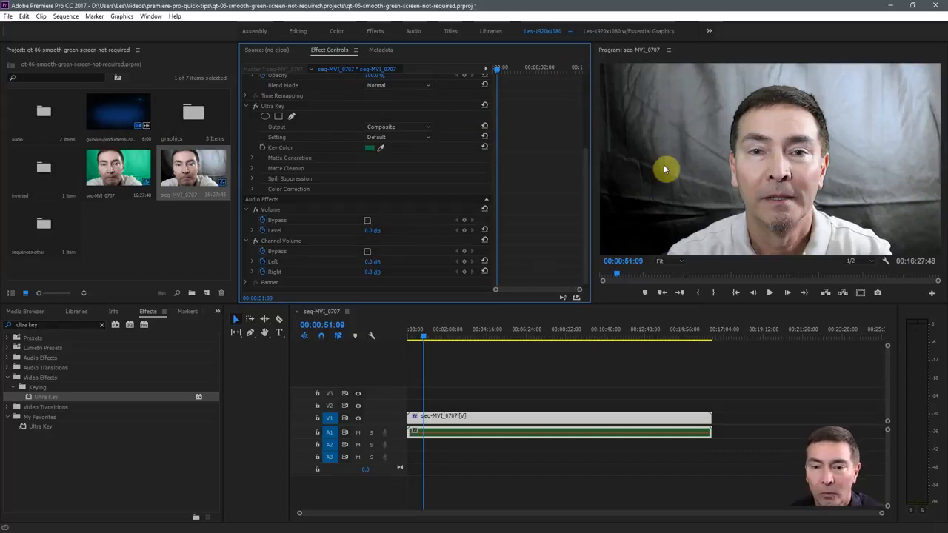
Set the Ultra Key output to Alpha Channel and its setting to Aggressive
click(428, 131)
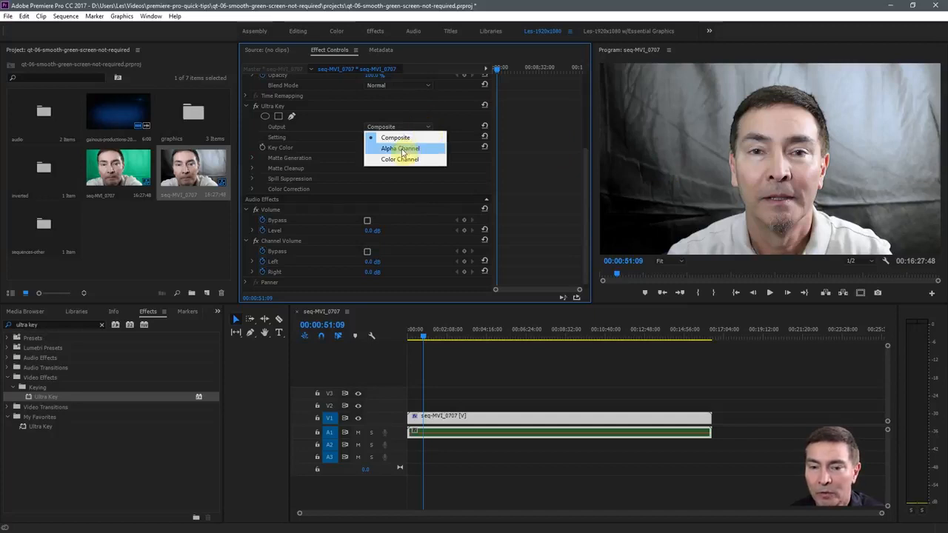
click(403, 149)
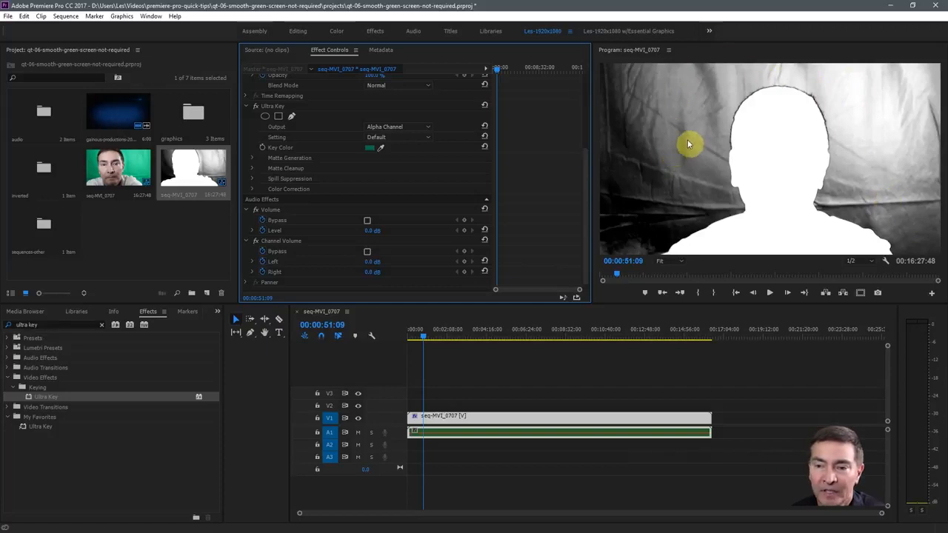
click(428, 138)
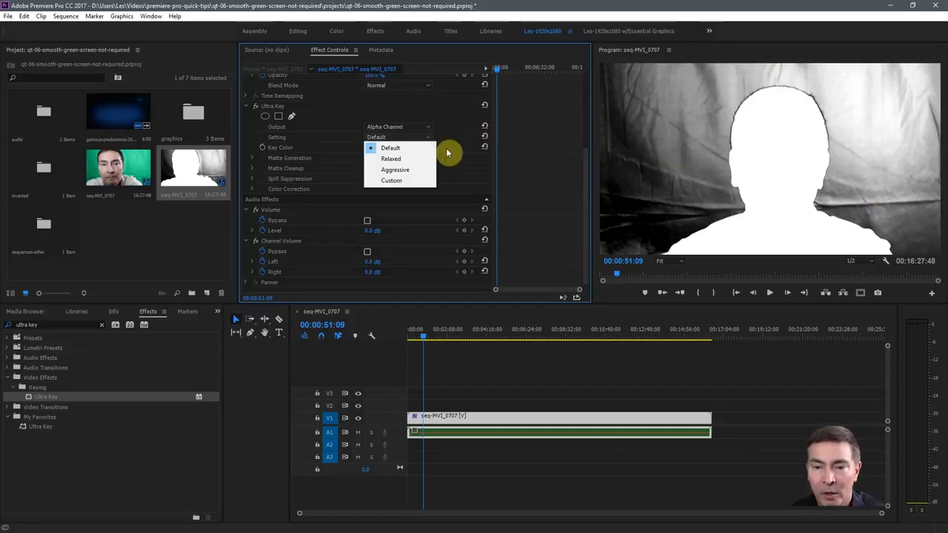
click(394, 171)
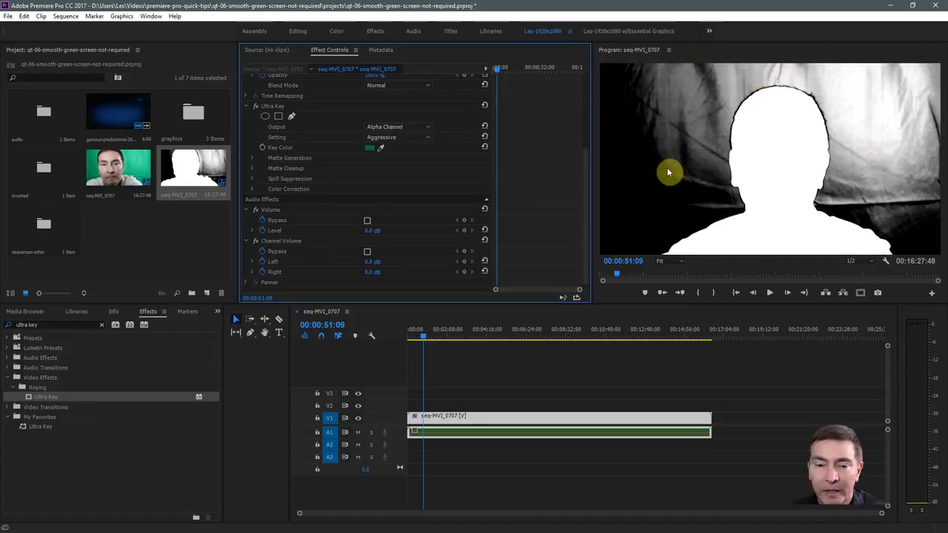
Lower the Matte Generation highlight to 0 and return the Ultra Key output to Composite
click(254, 157)
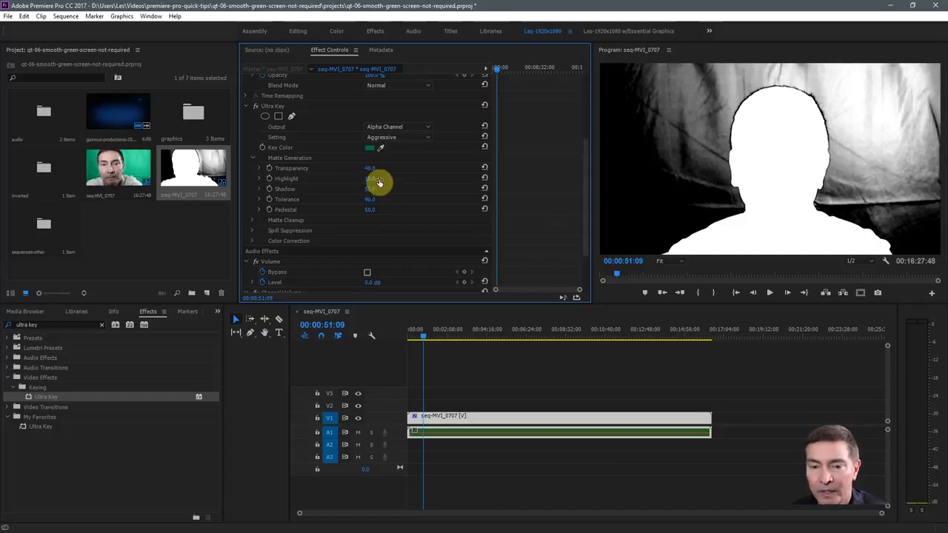
mouse_move(370, 183)
mouse_down()
mouse_move(378, 182)
mouse_move(362, 180)
mouse_up()
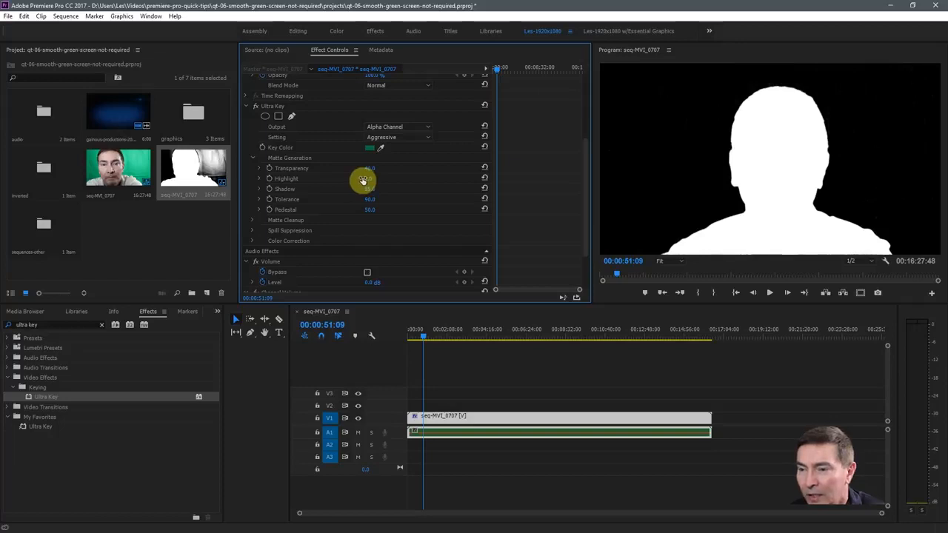
drag(363, 180, 371, 185)
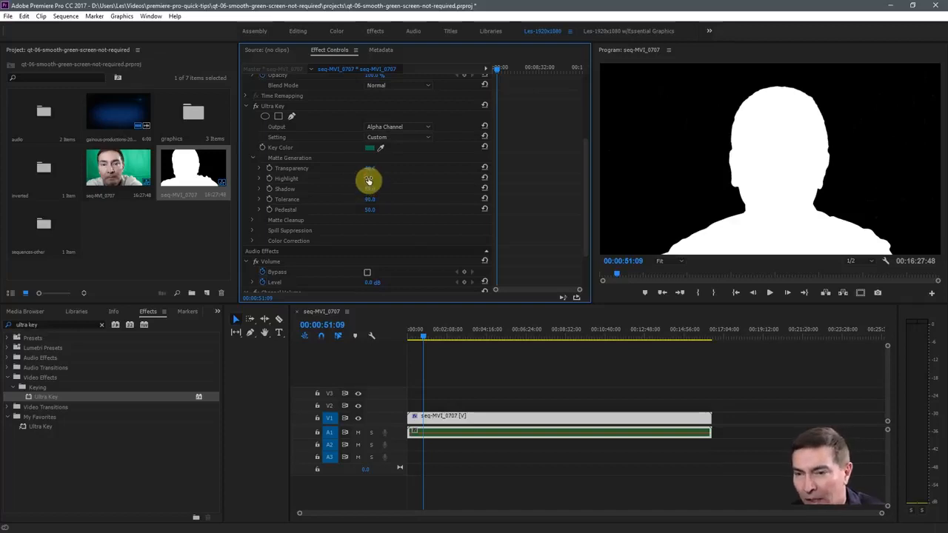
mouse_move(368, 180)
mouse_down()
mouse_move(388, 180)
mouse_move(369, 181)
mouse_up()
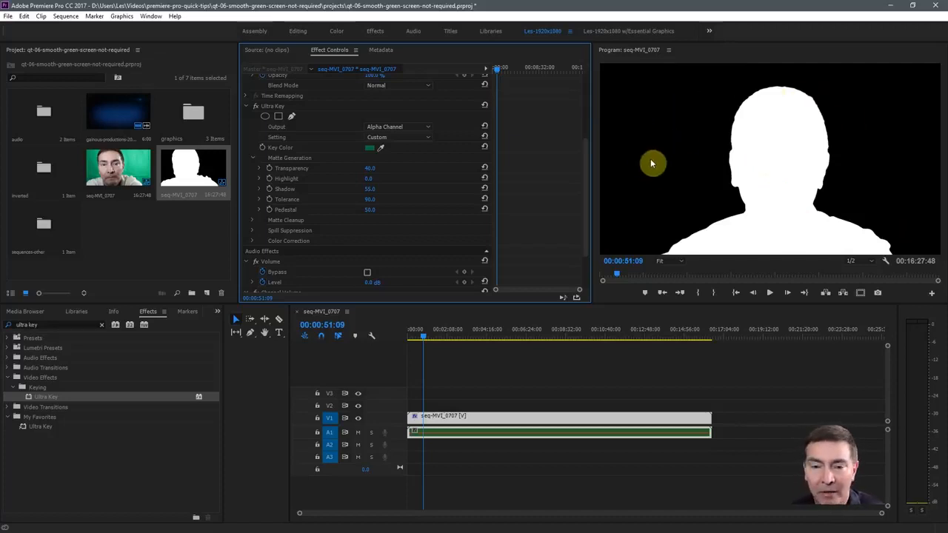
click(429, 128)
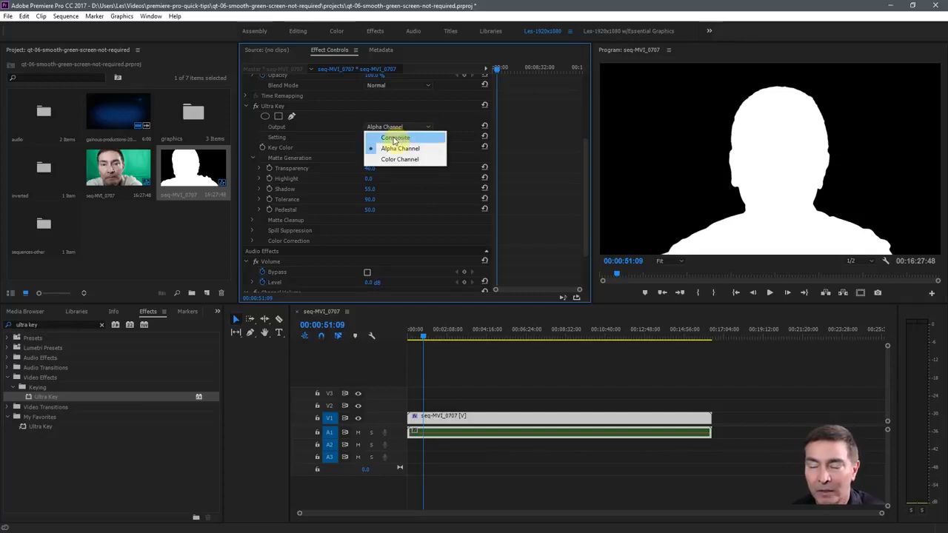
click(395, 139)
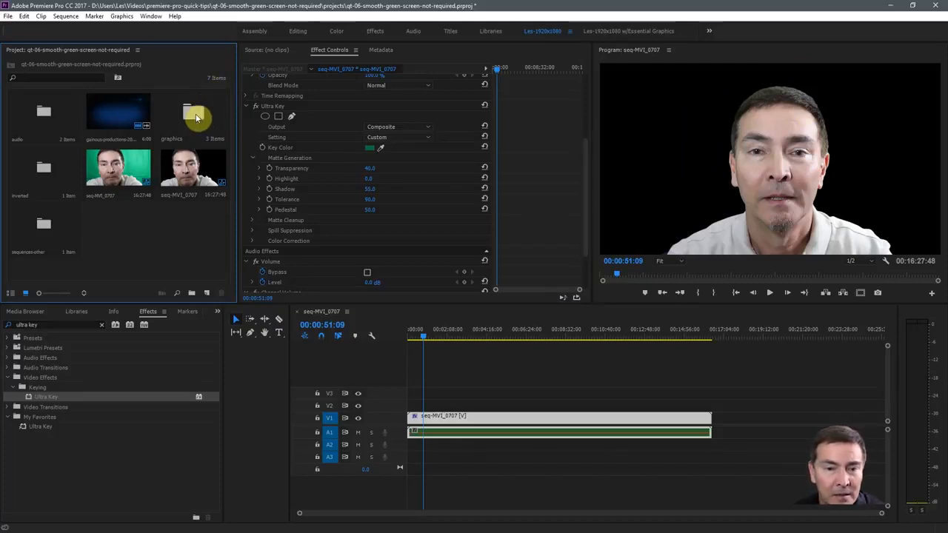
Import the modern-office-background image from the project's graphics folder into the graphics bin
double_click(196, 117)
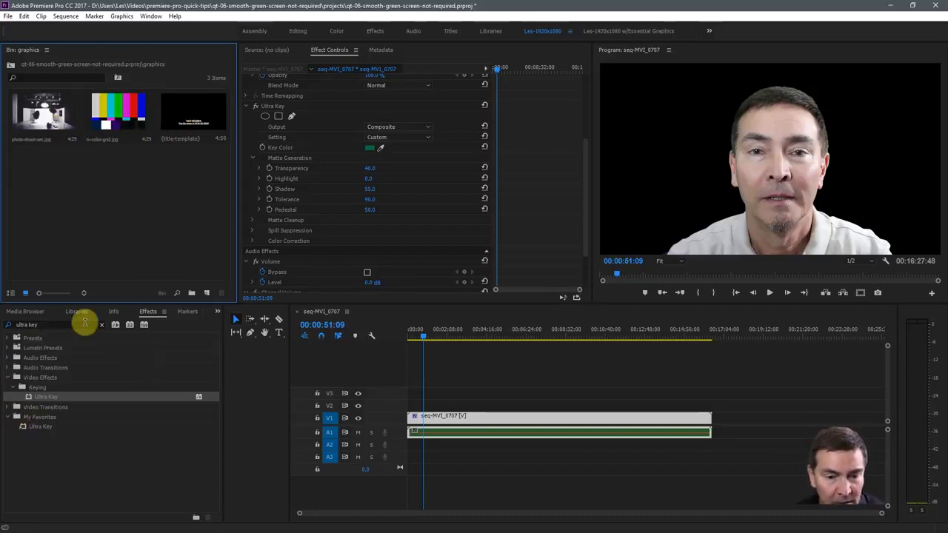
click(25, 311)
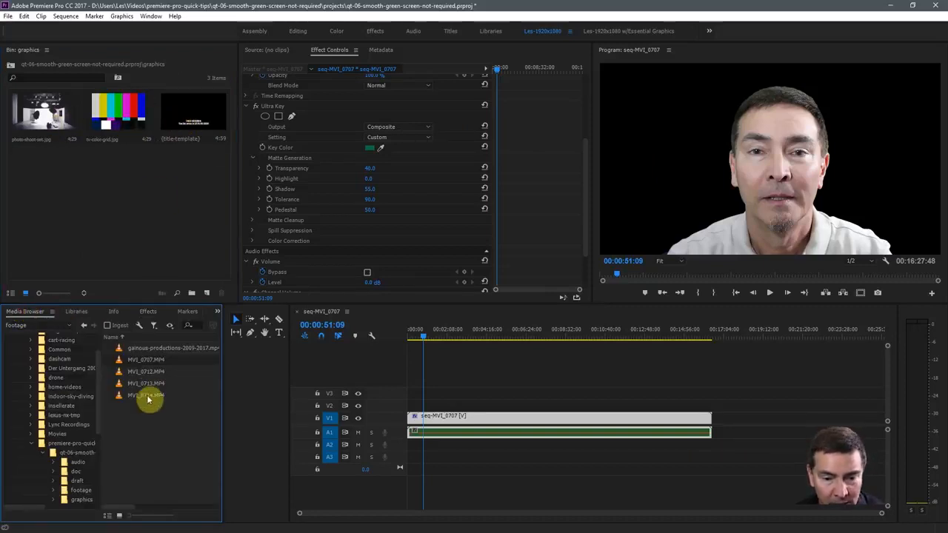
click(83, 500)
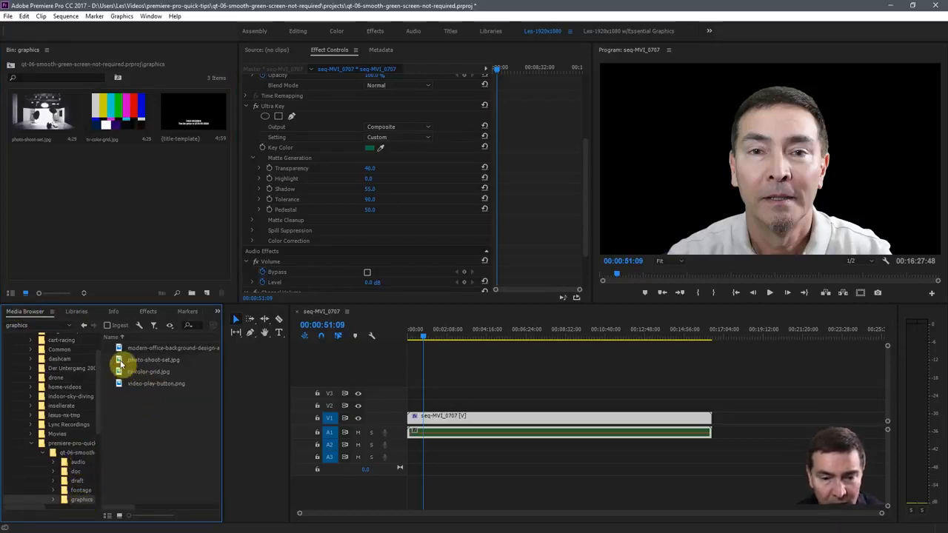
drag(119, 349, 100, 212)
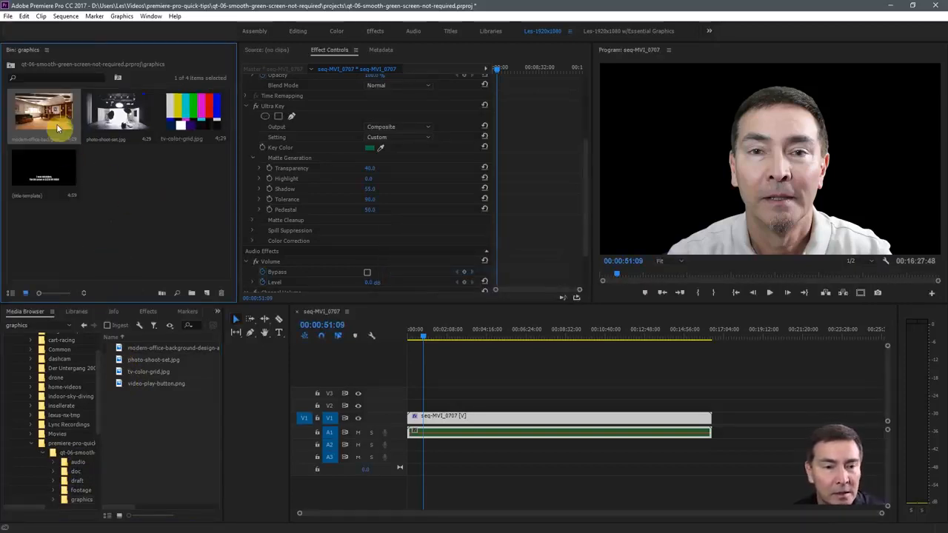
Place the modern-office-background image on V2 at the start of the sequence
drag(39, 113, 424, 408)
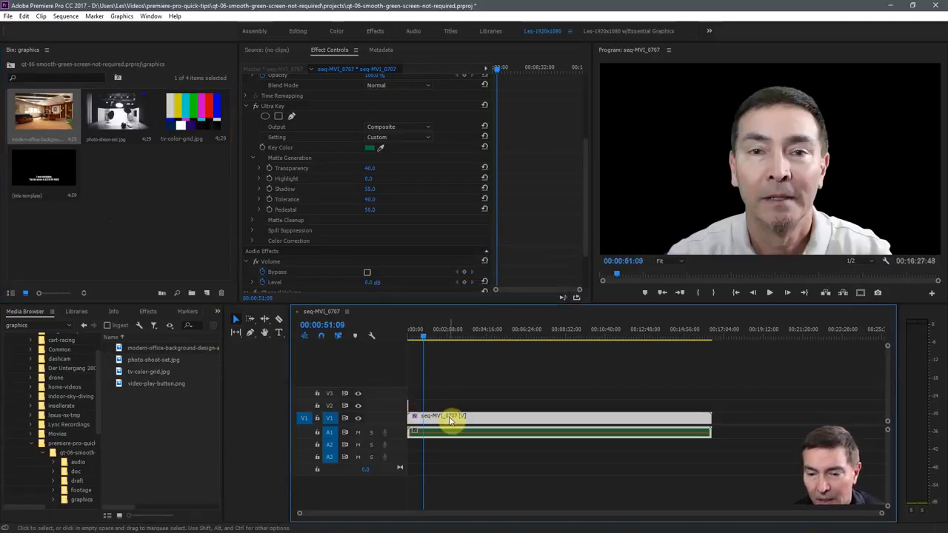
right_click(459, 419)
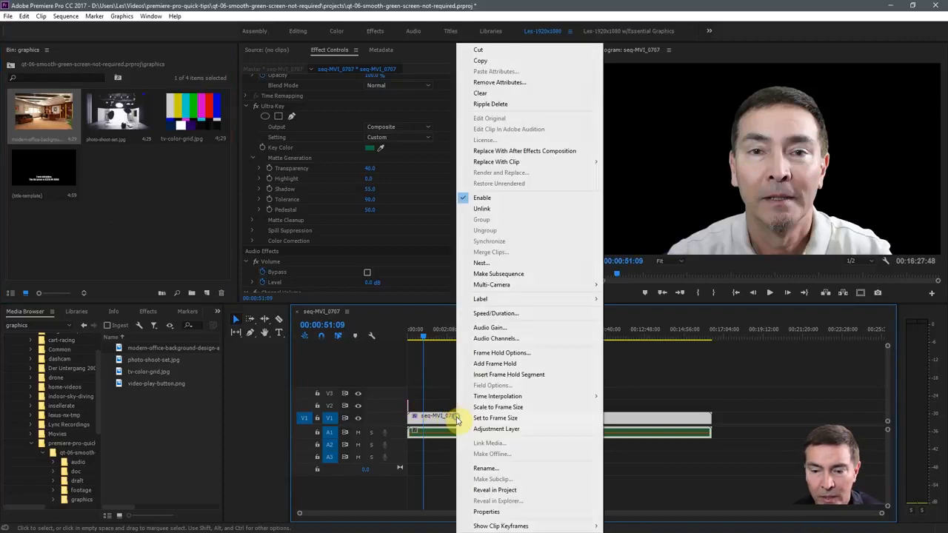
click(442, 412)
click(439, 409)
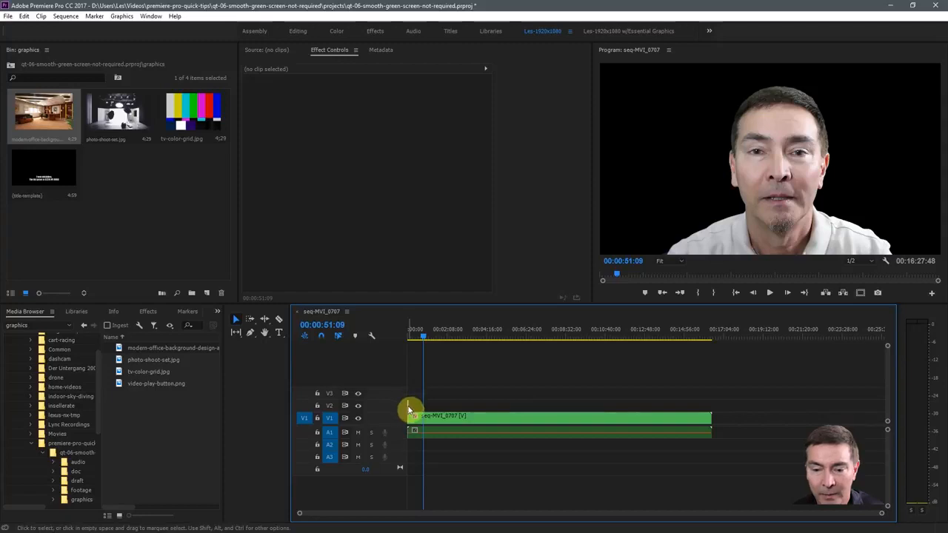
Extend the office image to the keyed clip's full length and swap their tracks, with the image on V1 and the clip on V2
drag(411, 406, 388, 397)
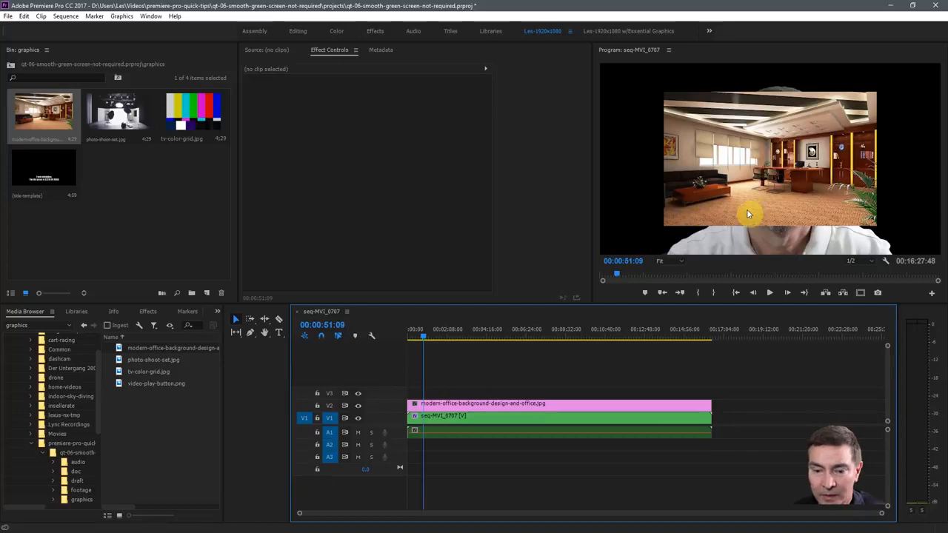
click(450, 403)
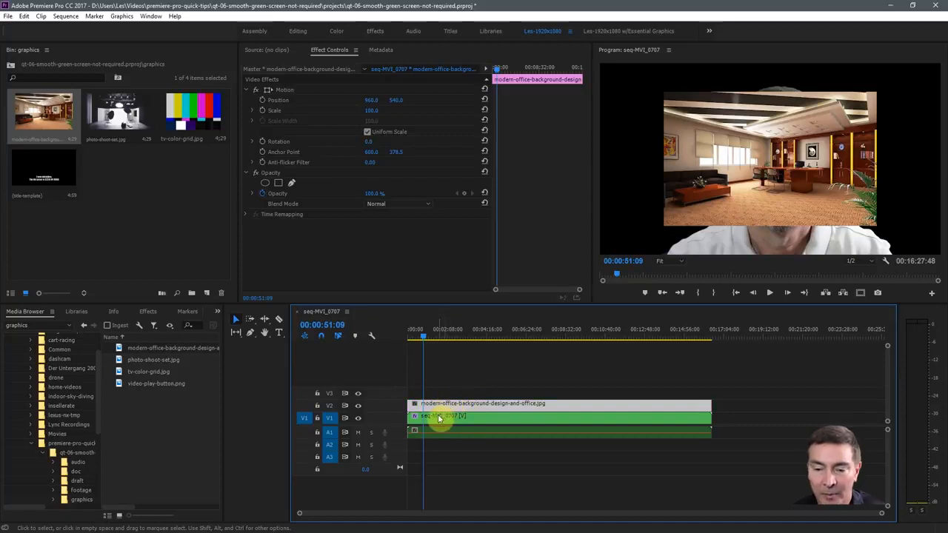
drag(438, 419, 478, 404)
Scale the office background image to frame size and set its Motion scale to 114
right_click(466, 418)
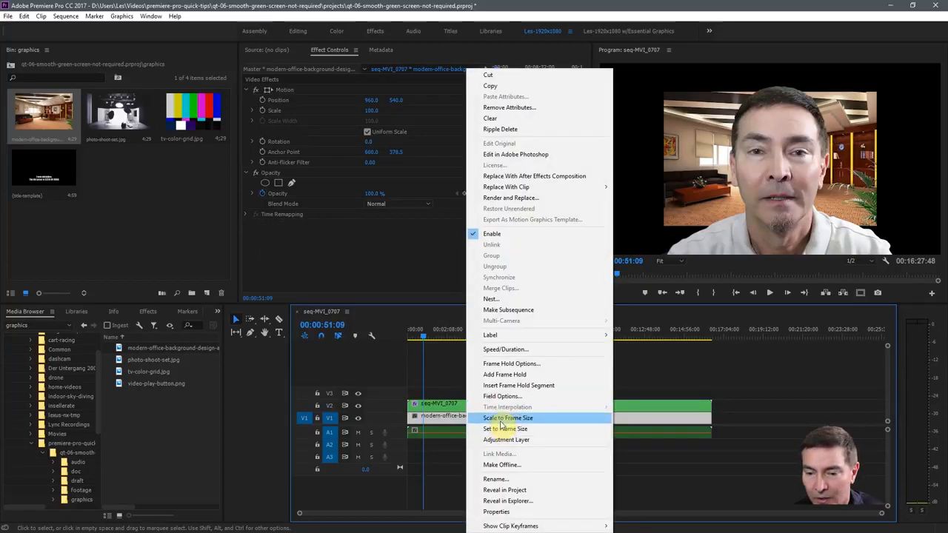
click(501, 419)
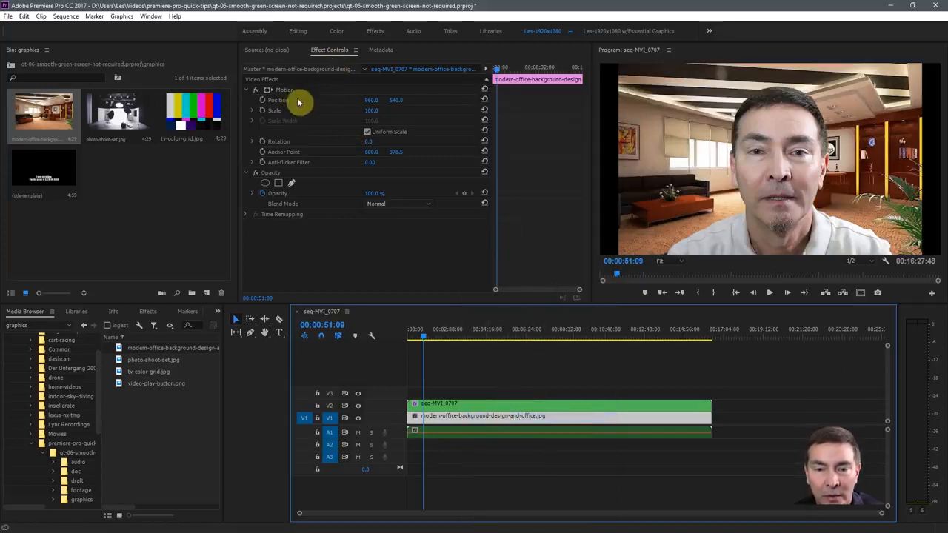
click(369, 112)
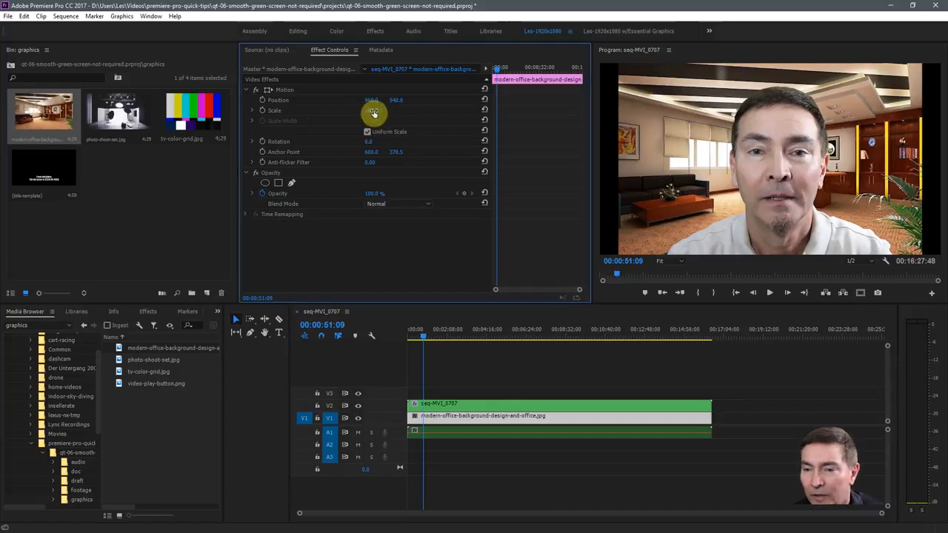
drag(376, 112, 387, 116)
Preview the keyed footage over the office background around 00:03:05 and 00:02:01, and save the project
click(465, 337)
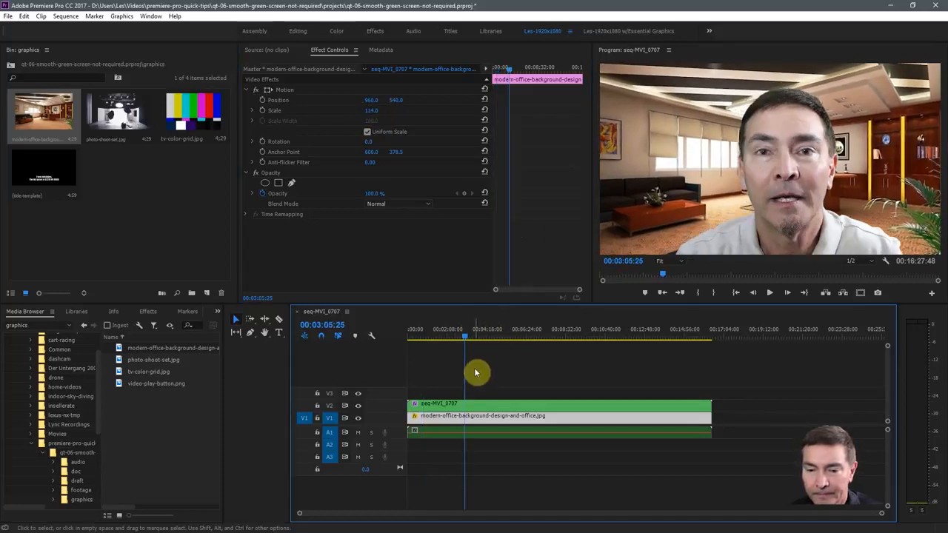
key(space)
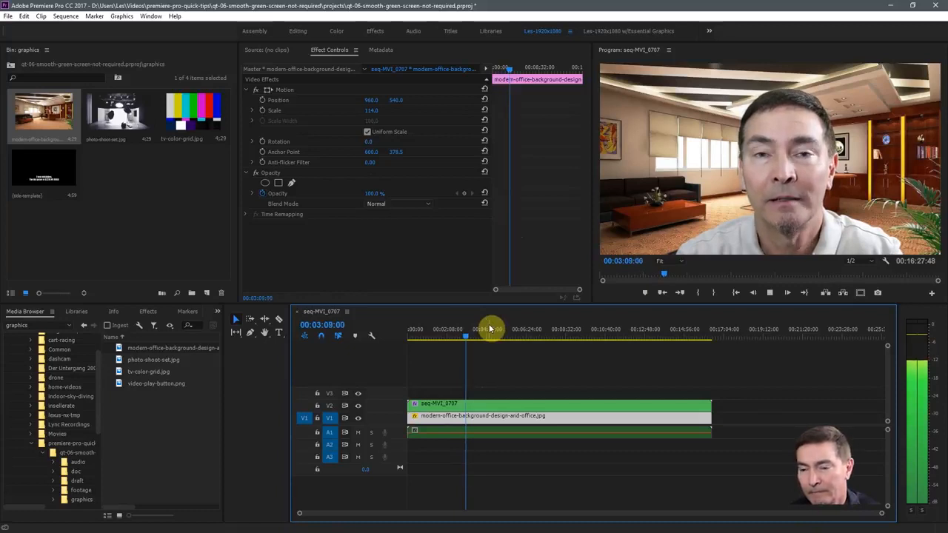
key(space)
drag(468, 331, 445, 331)
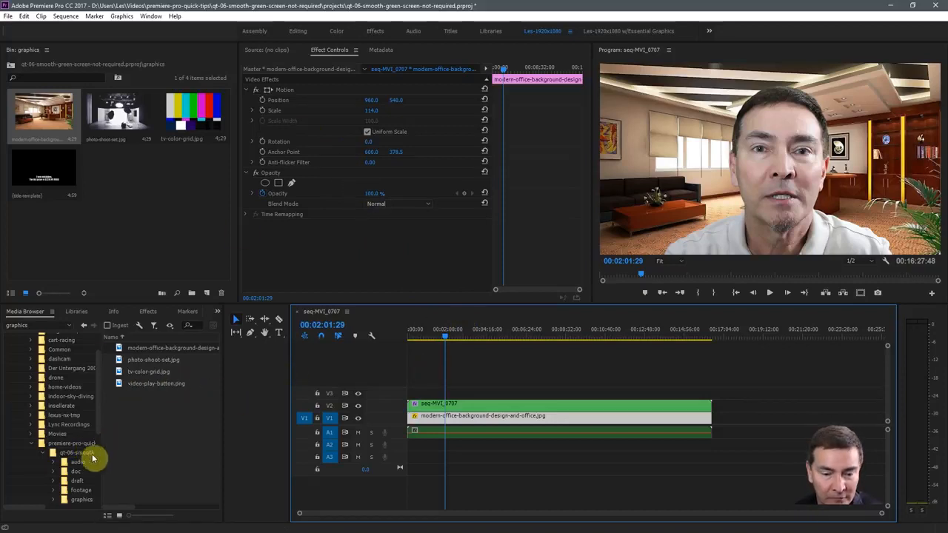
key(ctrl+s)
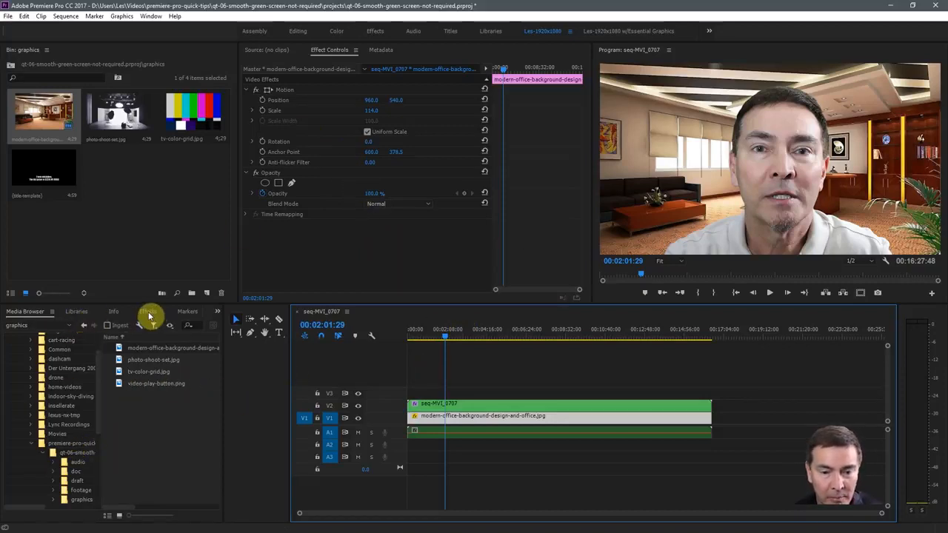
Find the Gaussian Blur video effect and apply it to the office background image on V1
click(149, 312)
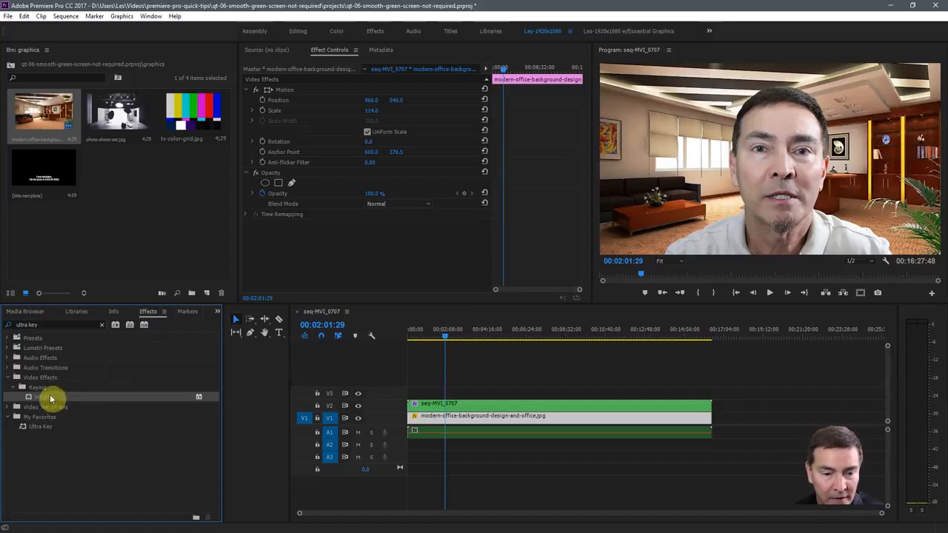
click(48, 325)
text(gua)
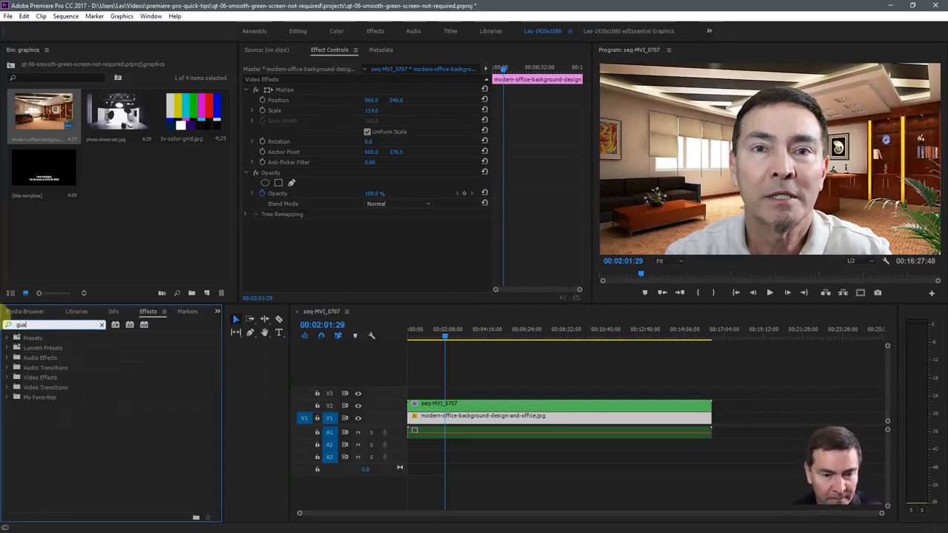
key(BackSpace)
key(BackSpace)
text(au)
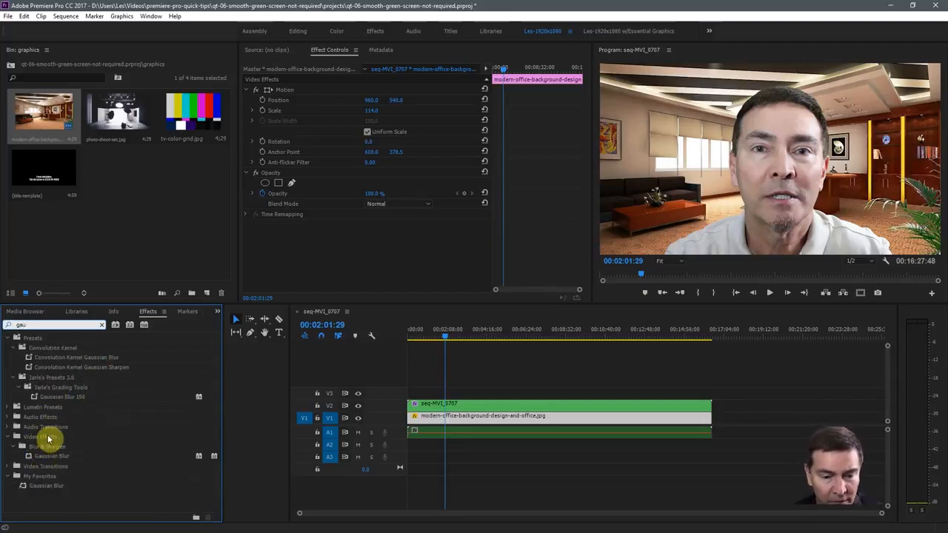
click(30, 457)
drag(30, 457, 490, 419)
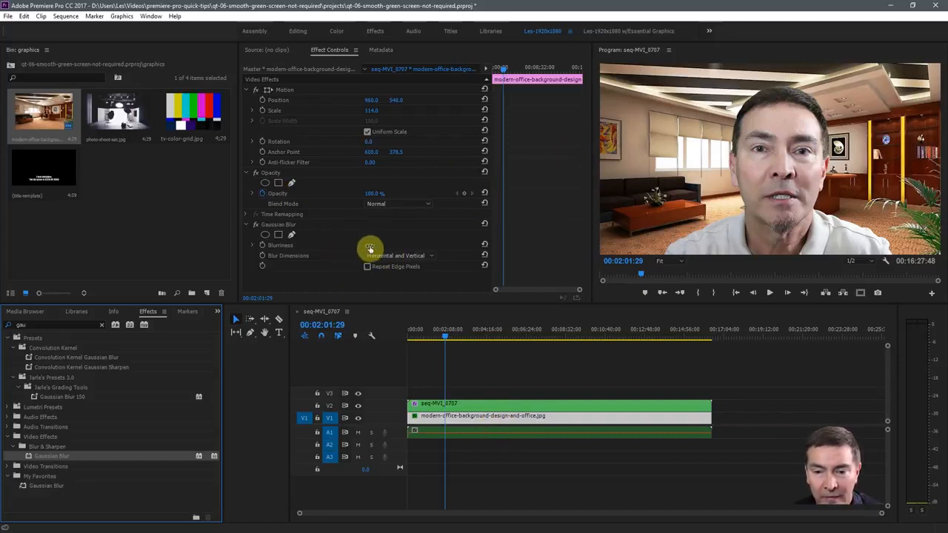
Set the office background's Gaussian Blur Blurriness to 9.0 and play back a few seconds of the composite from 00:02:01:29
drag(370, 246, 377, 245)
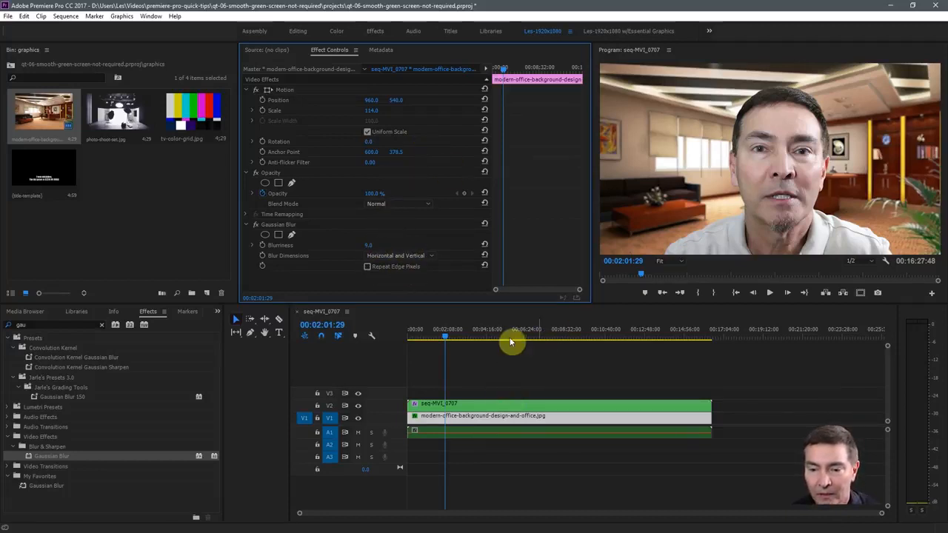
click(770, 294)
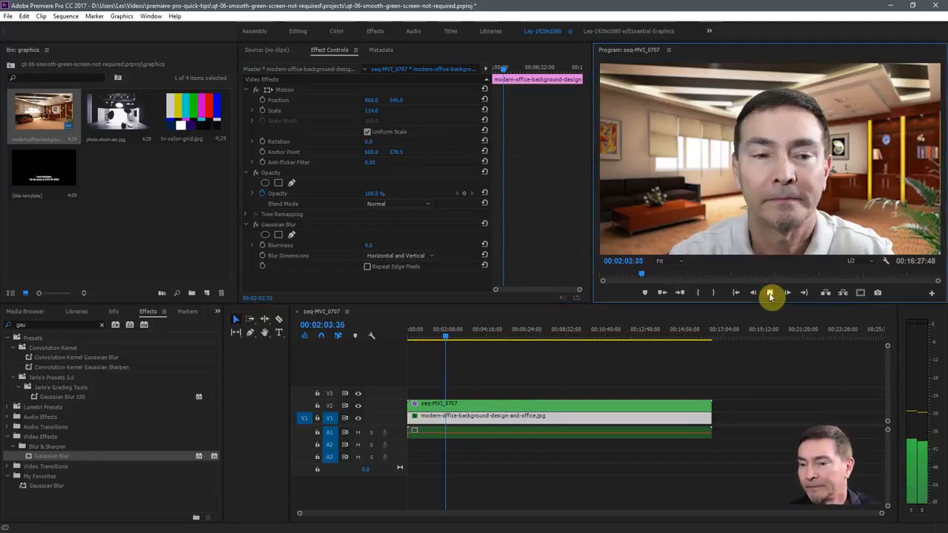
click(770, 293)
click(461, 420)
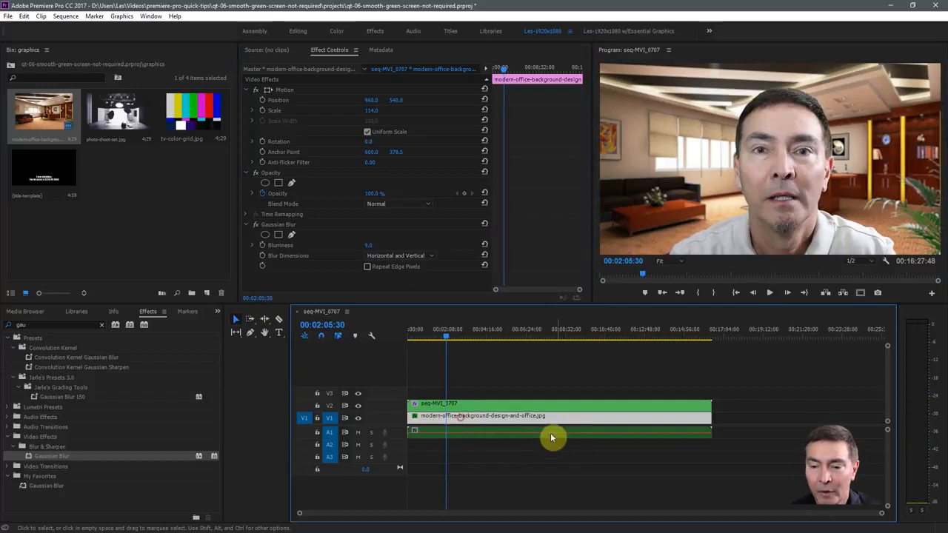